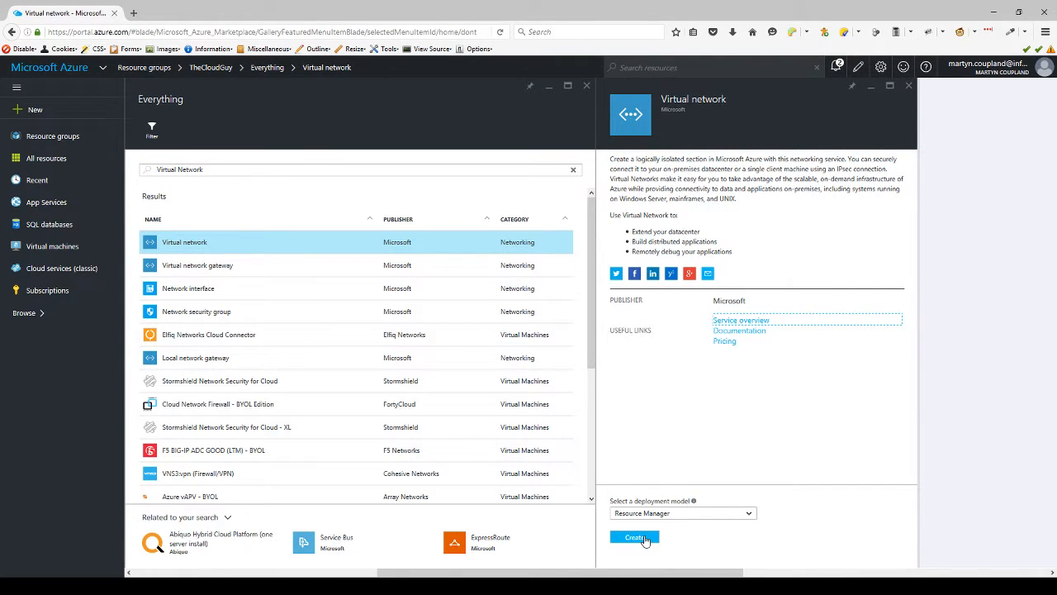
- Start a Resource Manager virtual network named VN-TheCloudGuy with the address space 172.16.0.0/20
left_click(644, 538)
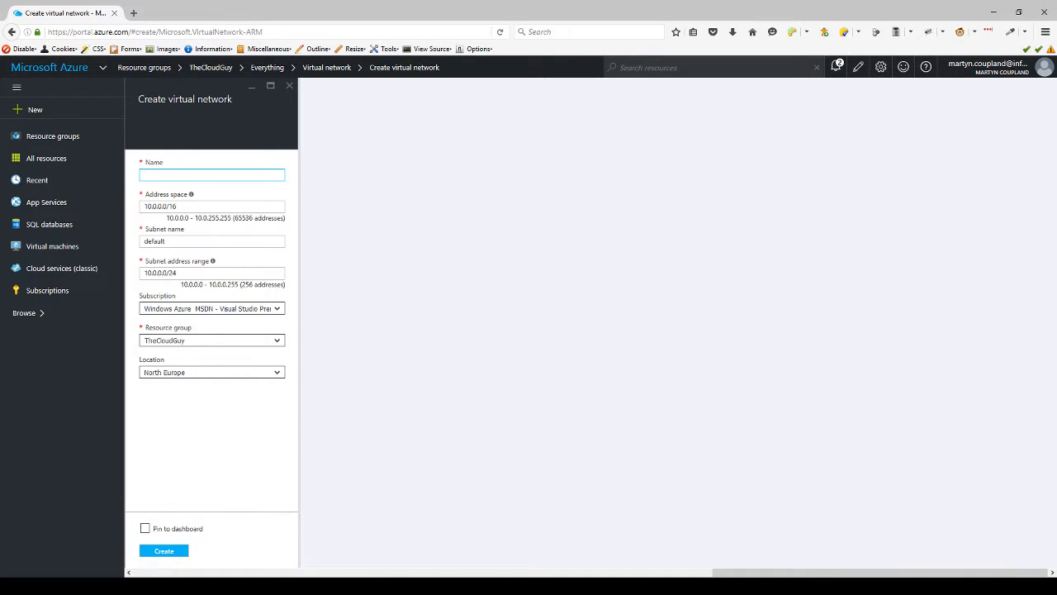
type("VN-TheCloudGuy")
left_click(201, 205)
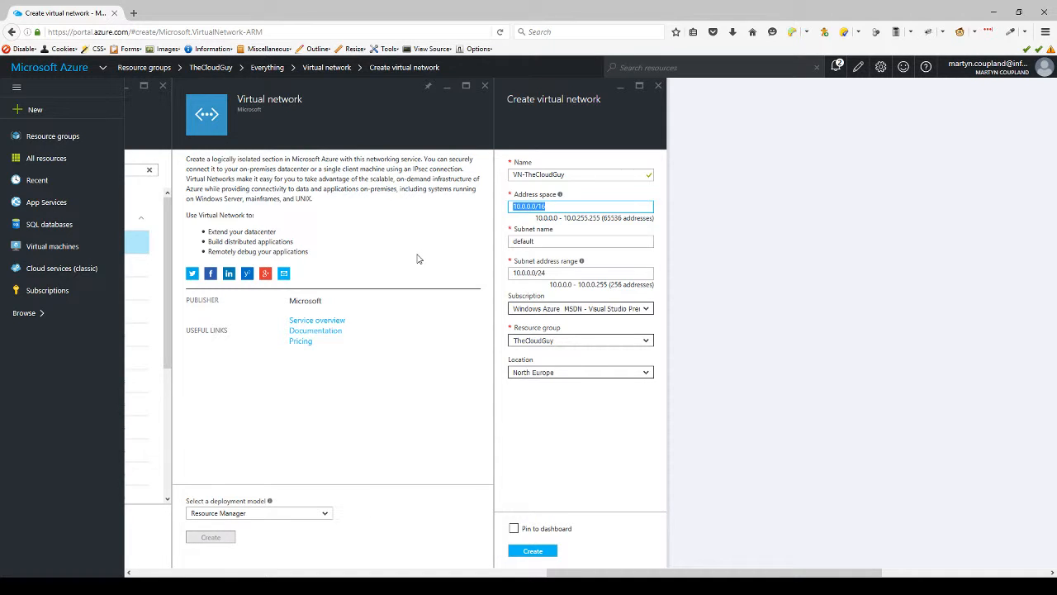
type("172.16.0.0/20")
key("Tab")
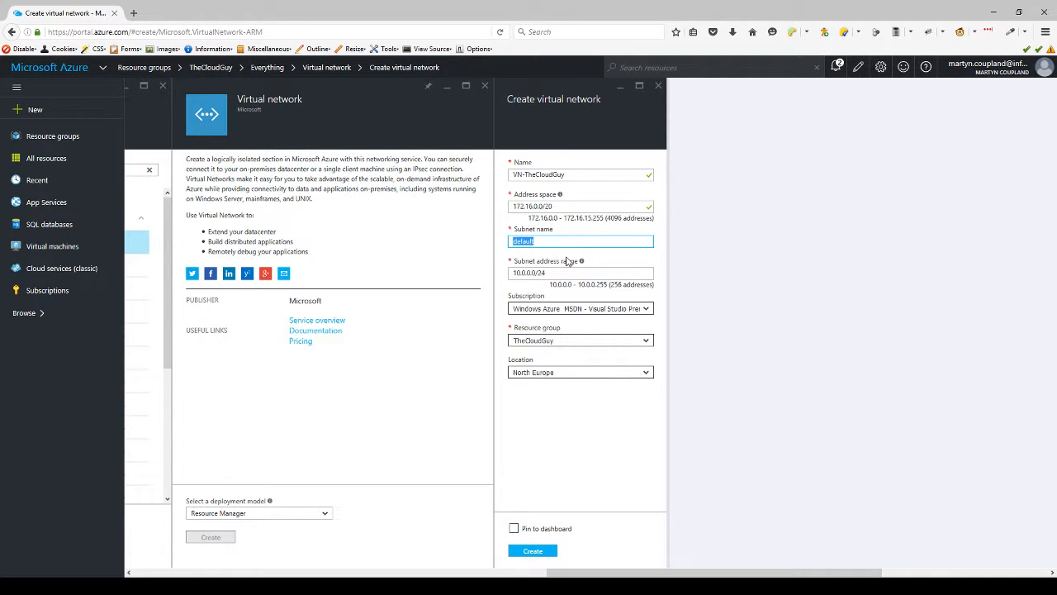
- Name the subnet GatewaySubnet with address range 172.16.1.0/26, create the virtual network and check its deployment notification
type("GatewaySubnet")
key("Tab")
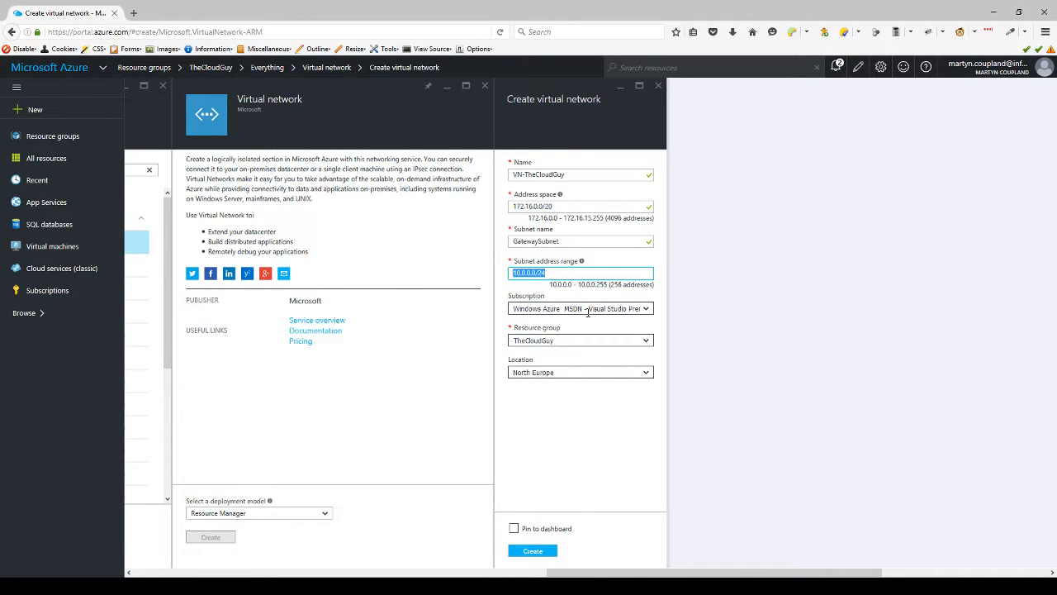
type("172.16.1.0/26")
key("Tab")
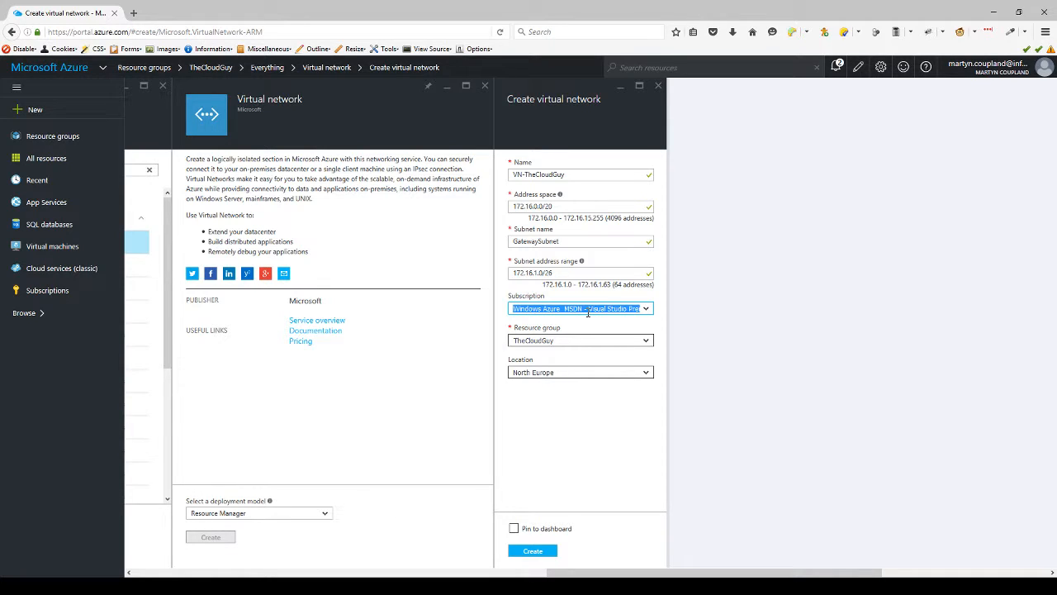
left_click(535, 551)
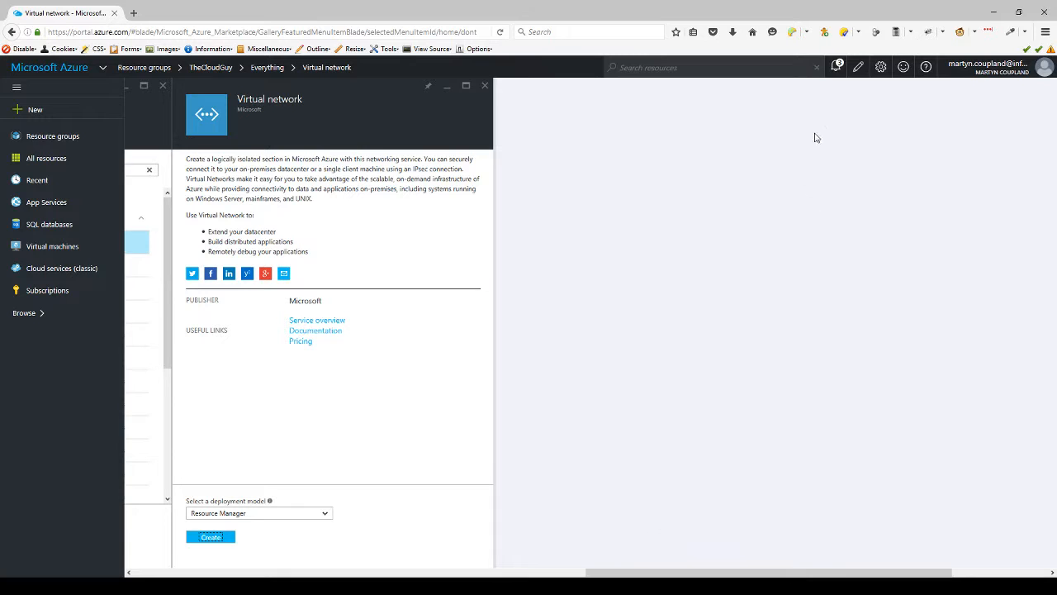
left_click(836, 69)
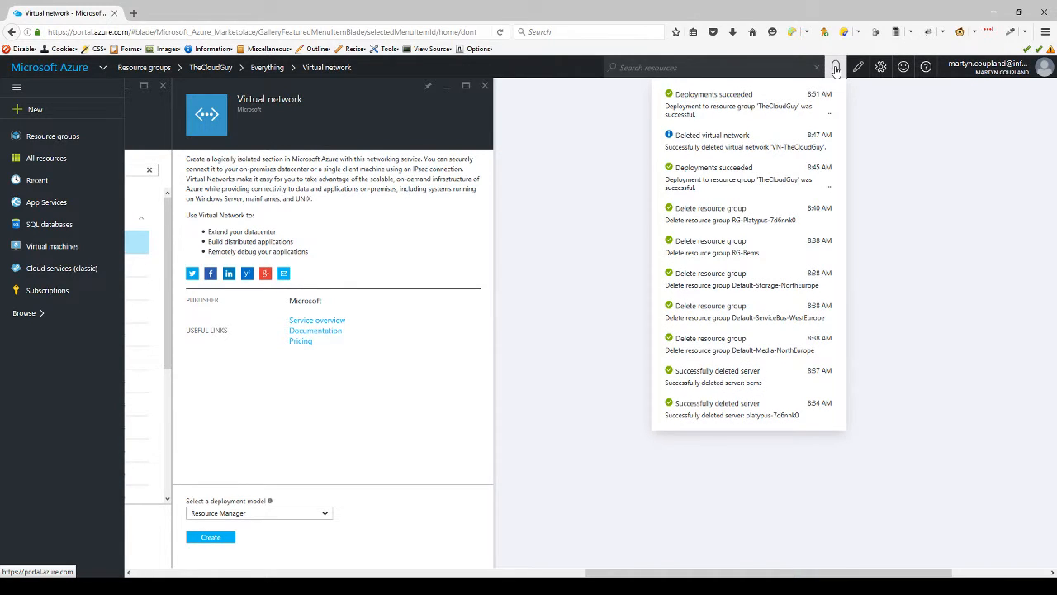
- Open VN-TheCloudGuy from the list of all resources and review its address space and DNS server settings
left_click(40, 162)
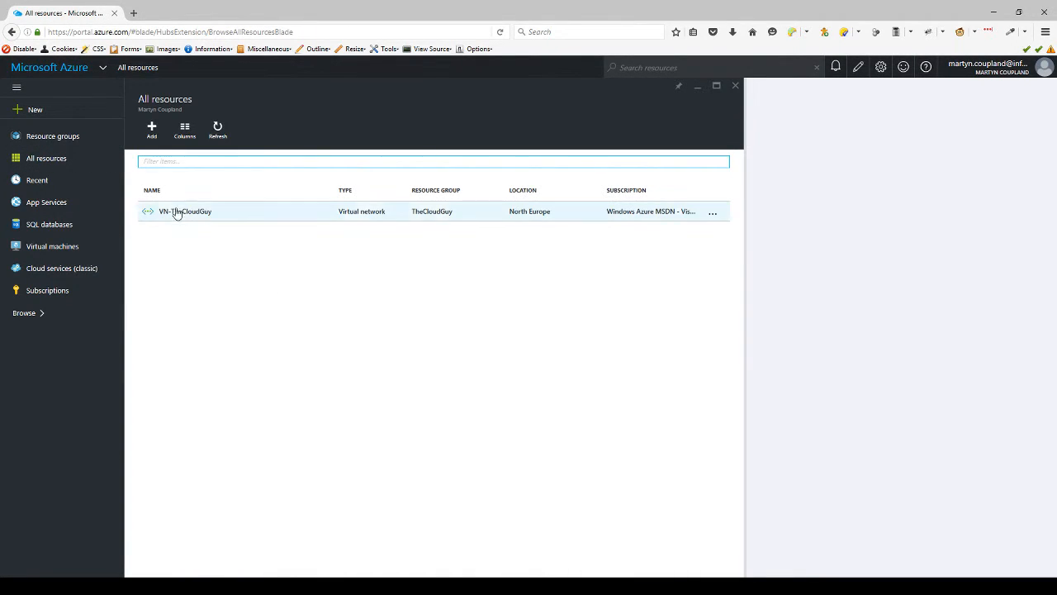
left_click(176, 212)
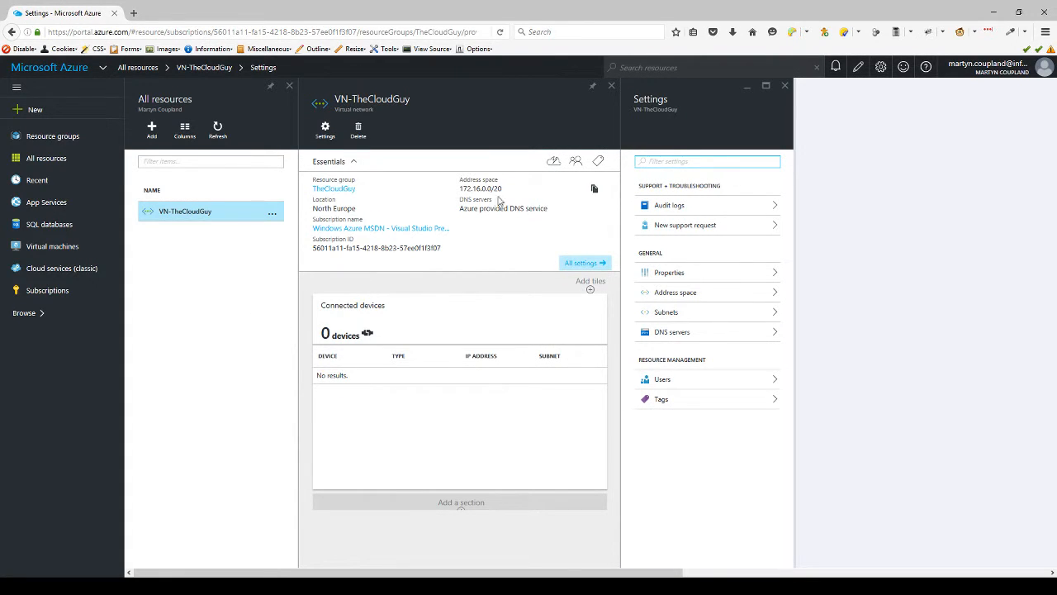
left_click(694, 300)
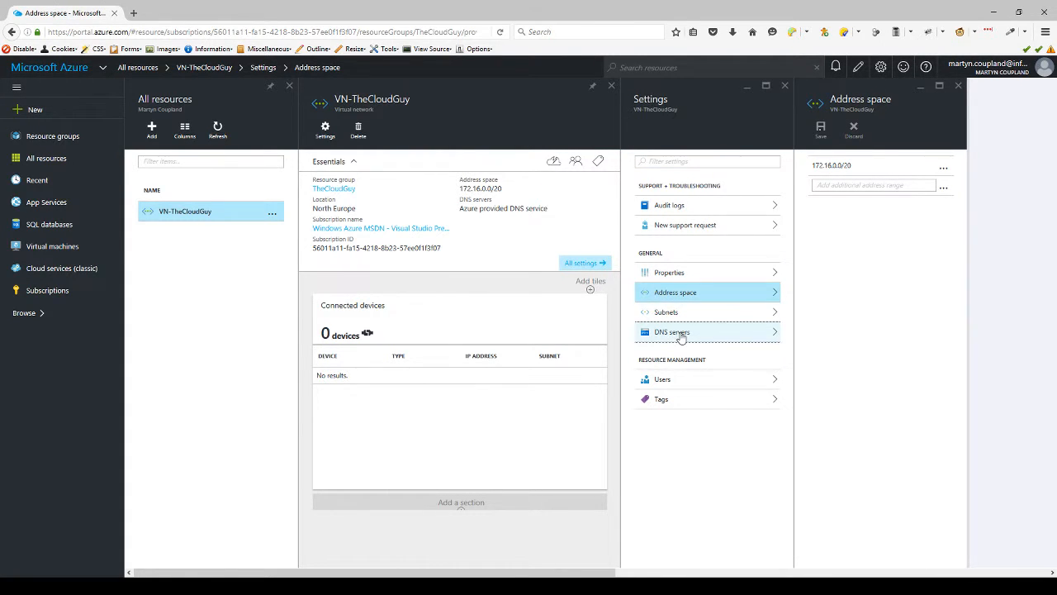
left_click(680, 335)
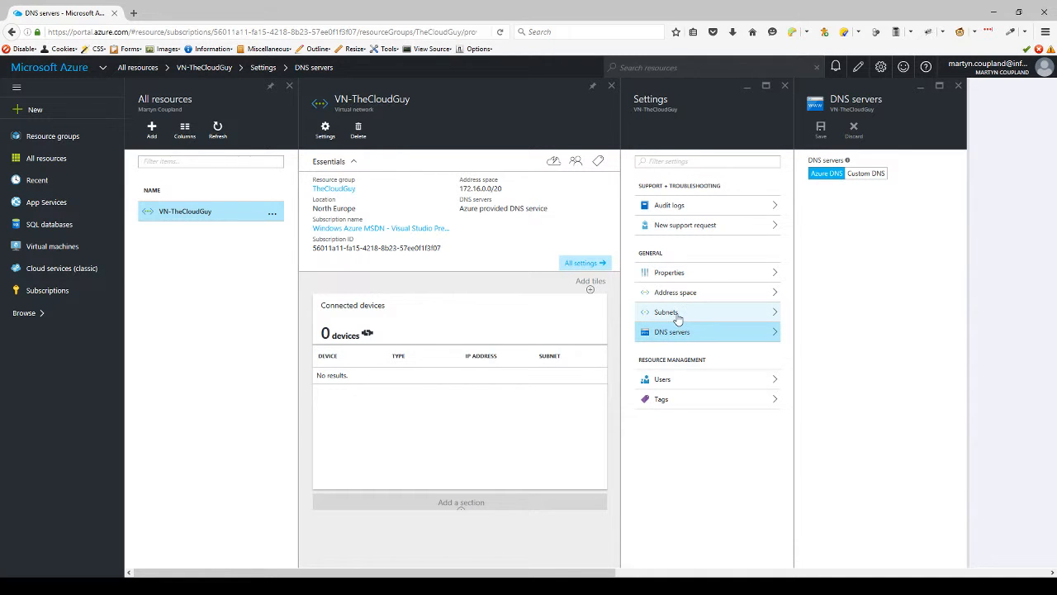
- Start a new subnet in VN-TheCloudGuy and name it VirtualMachines
left_click(676, 315)
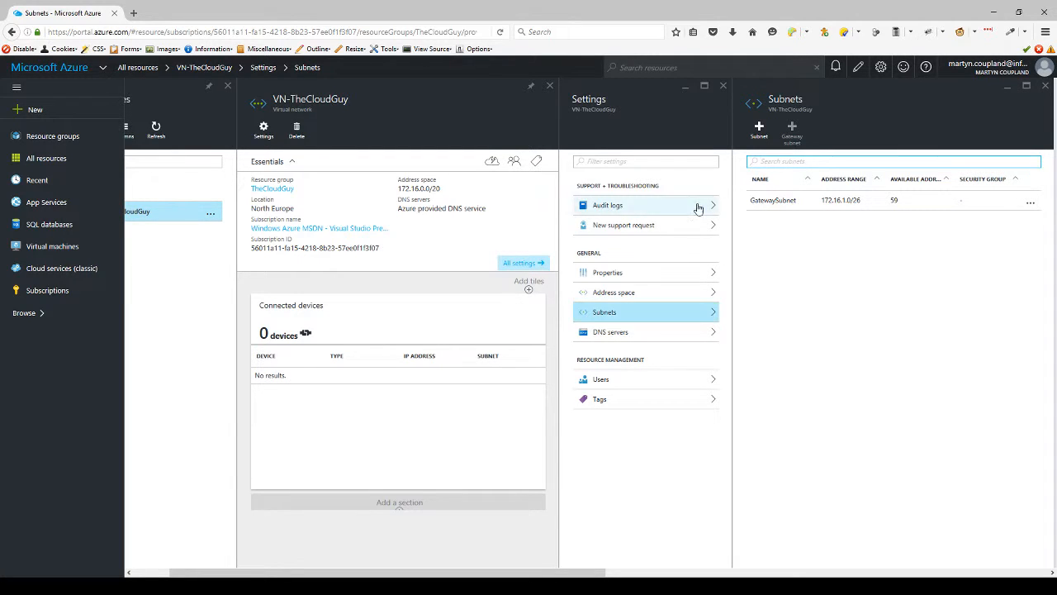
left_click(757, 132)
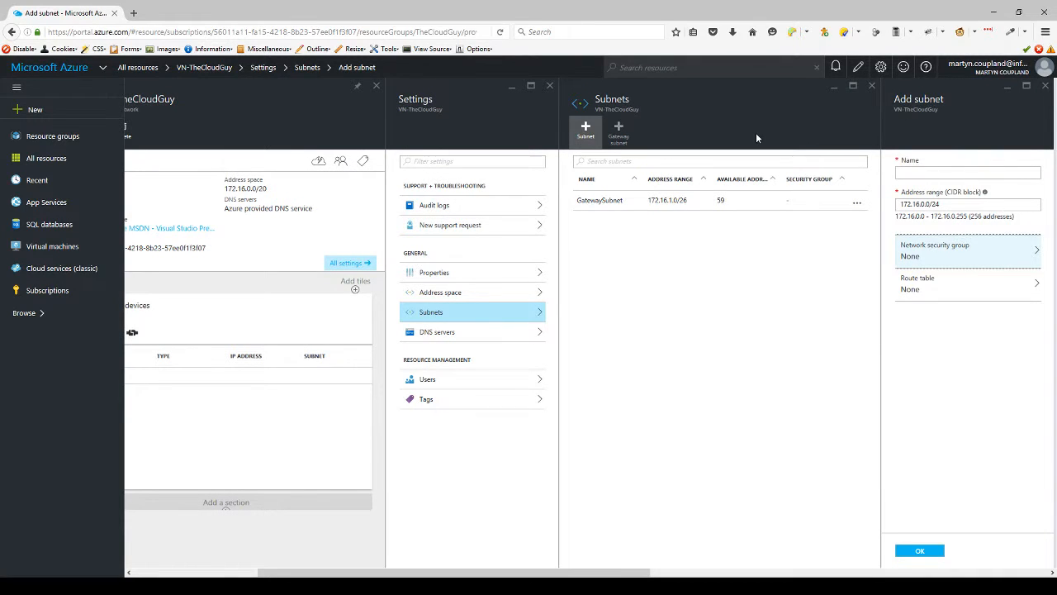
left_click(1001, 172)
type("VirtualNetowkrs")
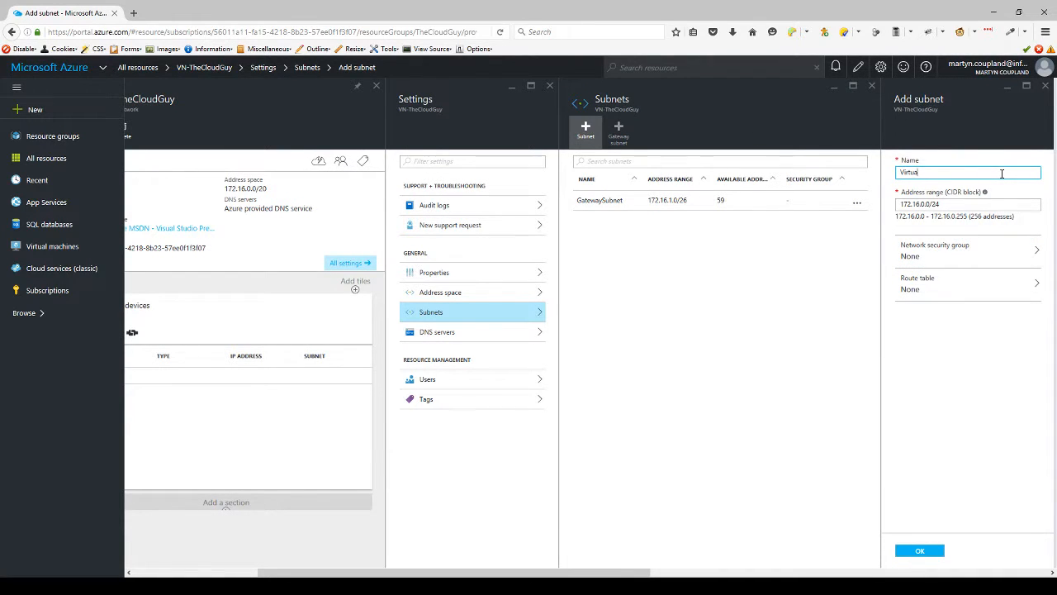
key("BackSpace")
key("BackSpace")
key("BackSpace")
key("BackSpace")
key("BackSpace")
key("BackSpace")
key("BackSpace")
key("BackSpace")
type("Machines")
key("Tab")
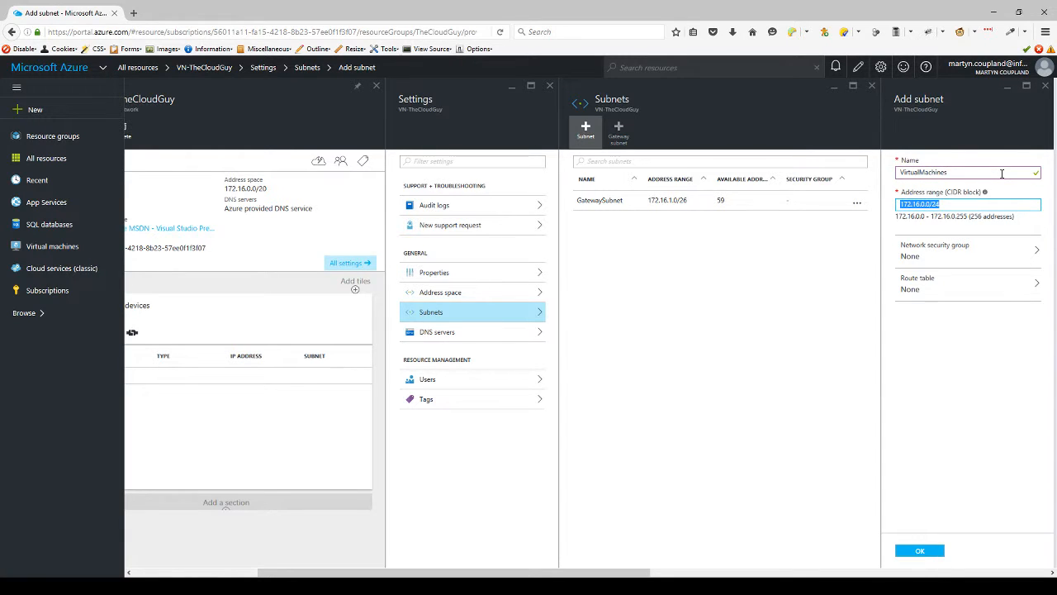
- Set the new subnet's address range to 172.16.2.0/24, save it and check the notifications for its progress
type("172.16.2.0/2")
key("Tab")
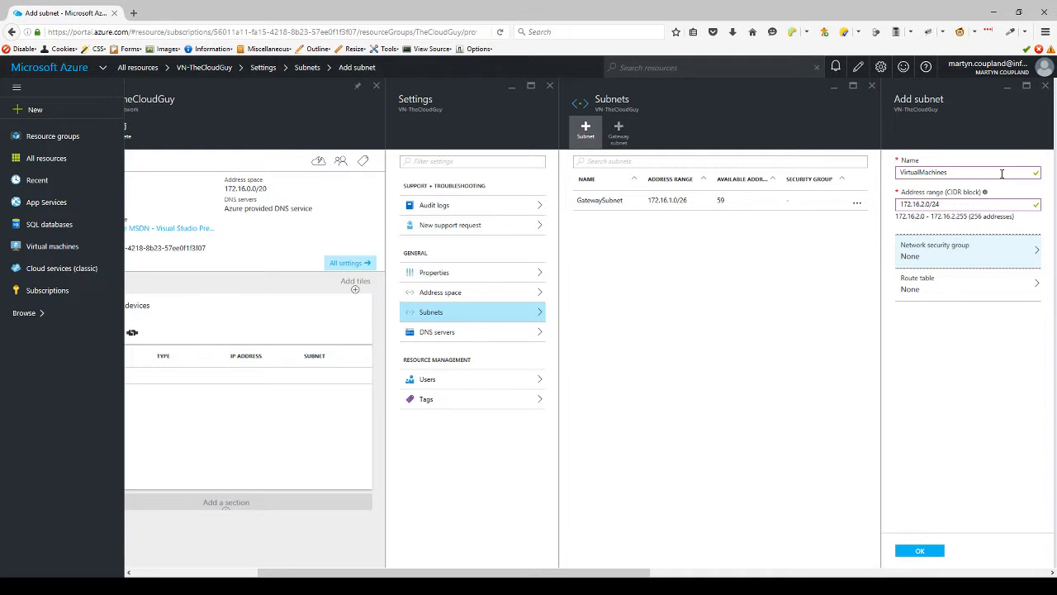
left_click(929, 550)
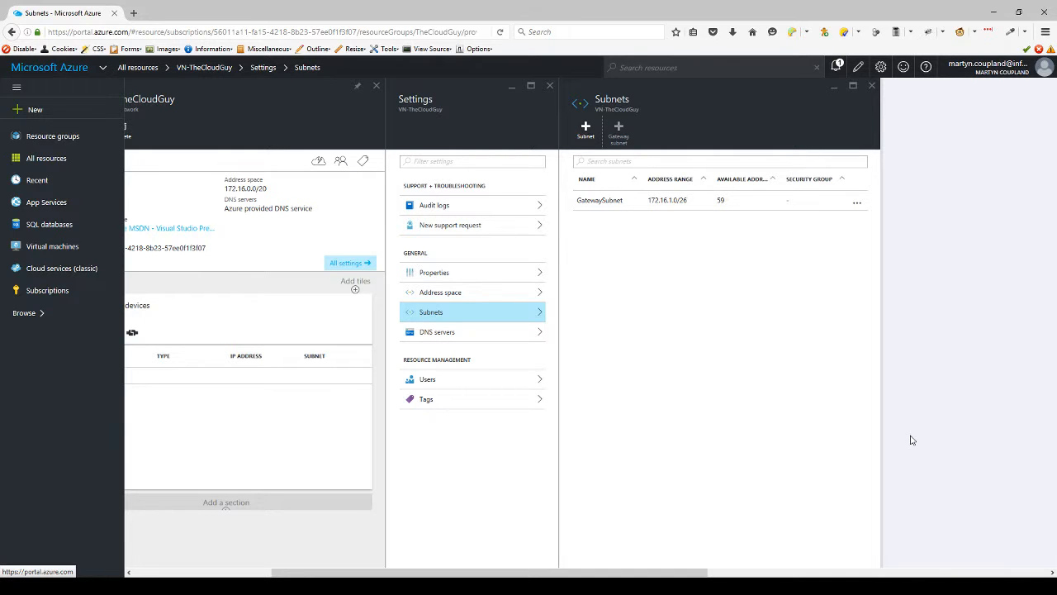
left_click(836, 69)
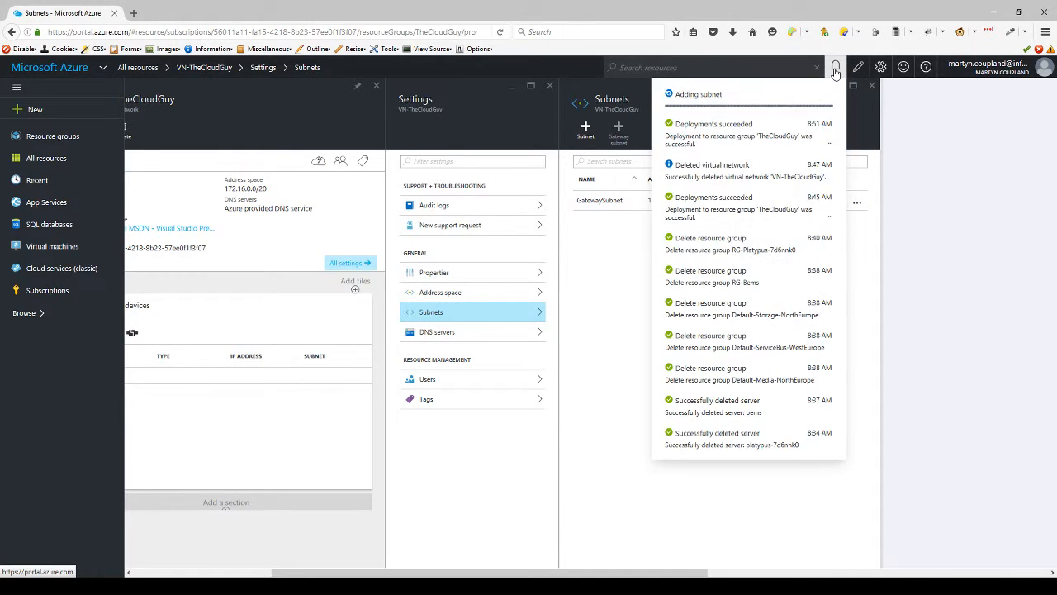